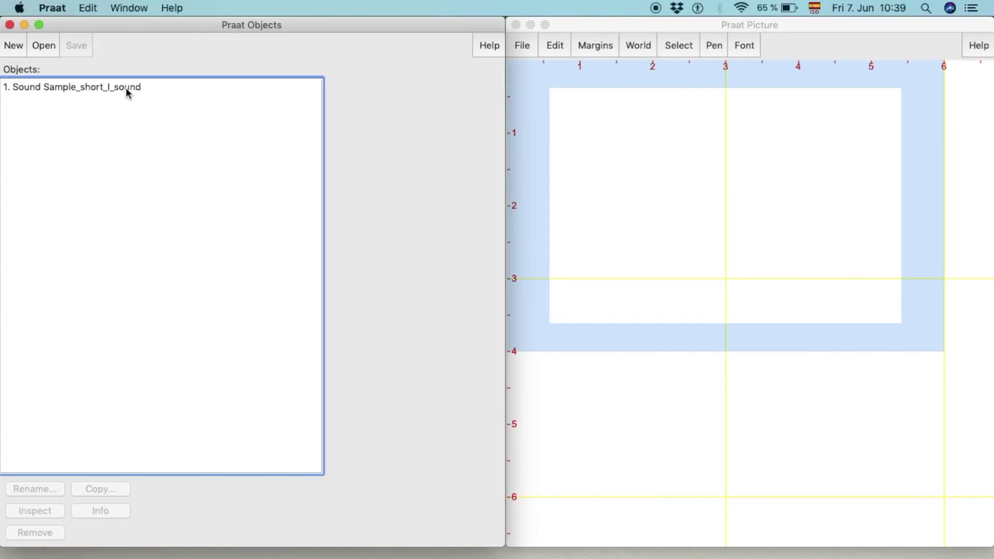
click(126, 88)
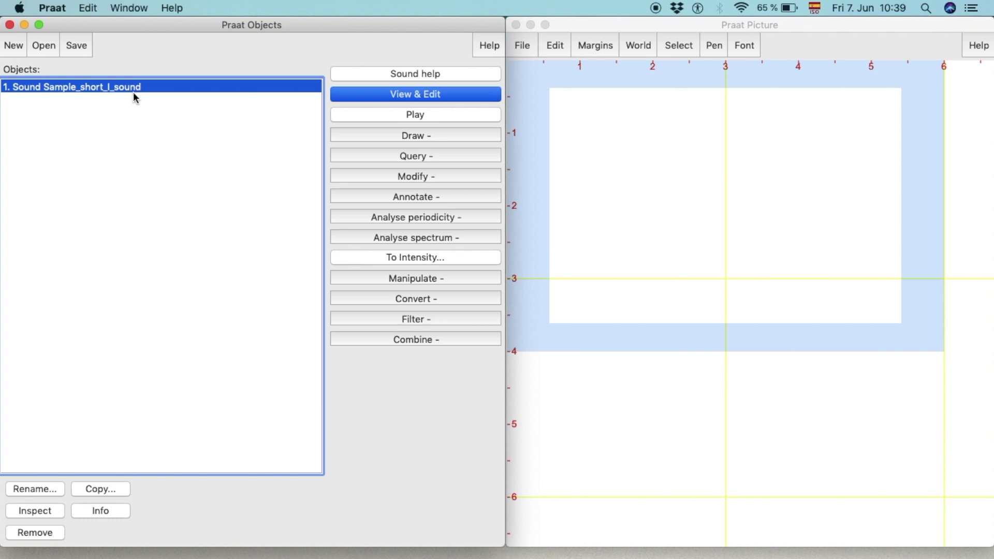
- Compute a spectrogram of Sample_short_I_sound with the default settings, 5000 Hz maximum
click(457, 240)
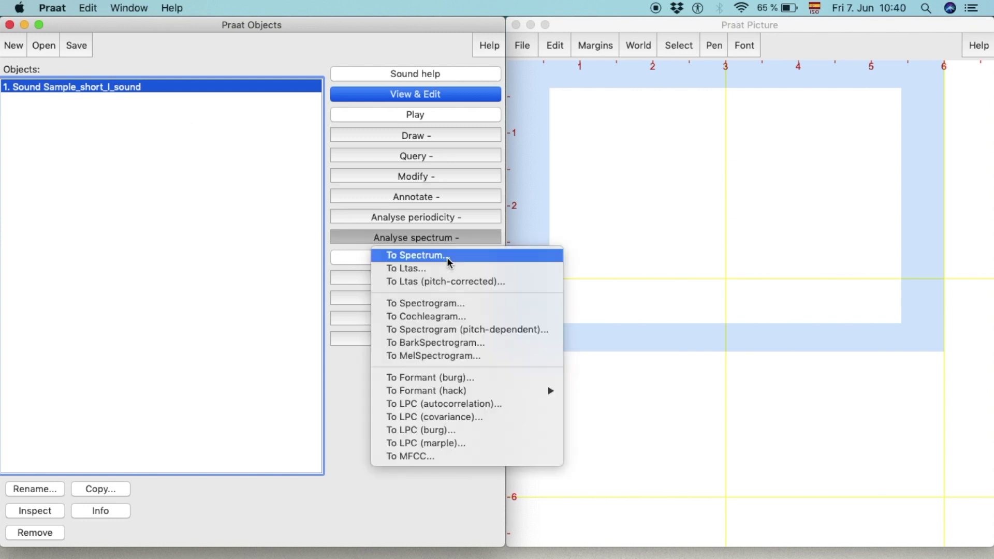
click(449, 307)
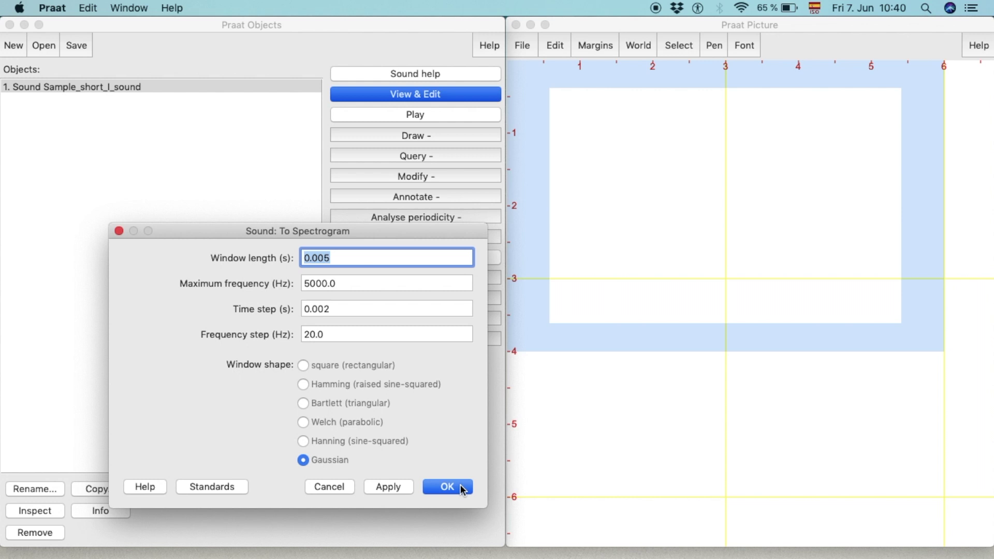
click(448, 487)
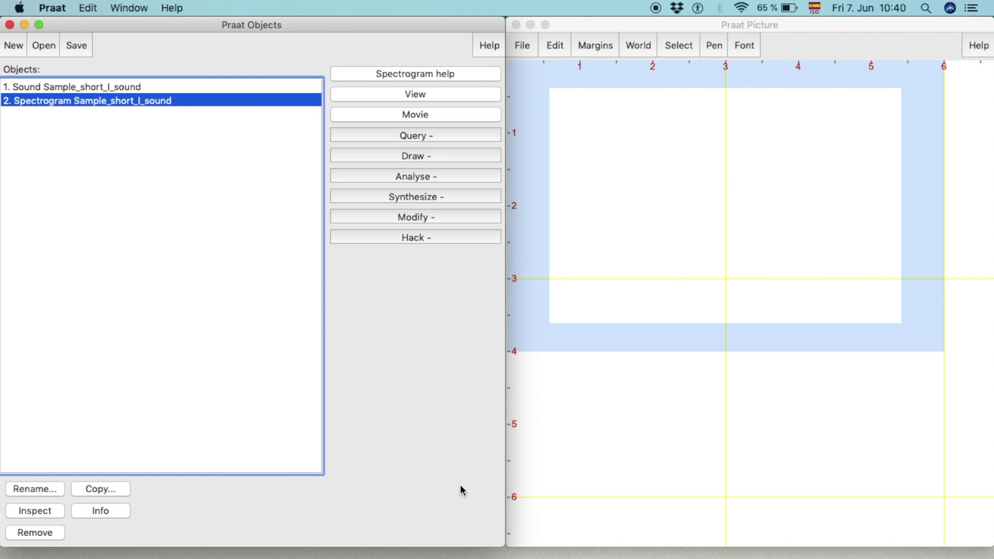
- Mark a shorter viewport across the picture top and paint the Spectrogram object into it
click(531, 93)
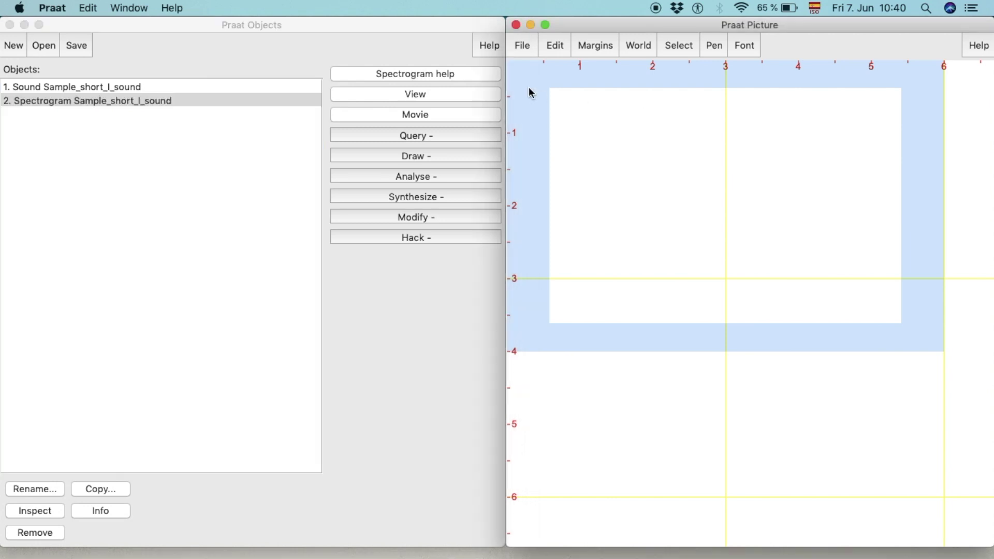
drag(524, 84, 932, 269)
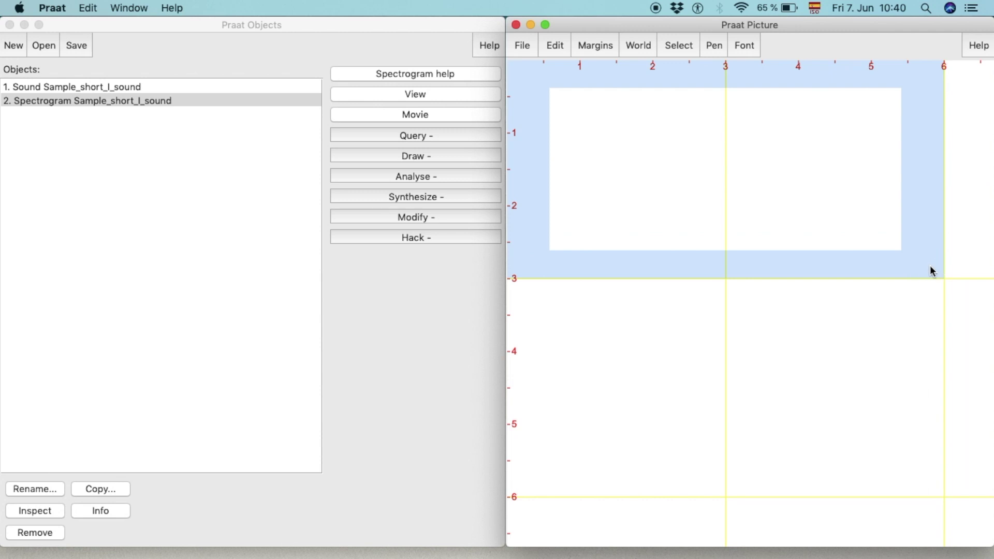
click(287, 102)
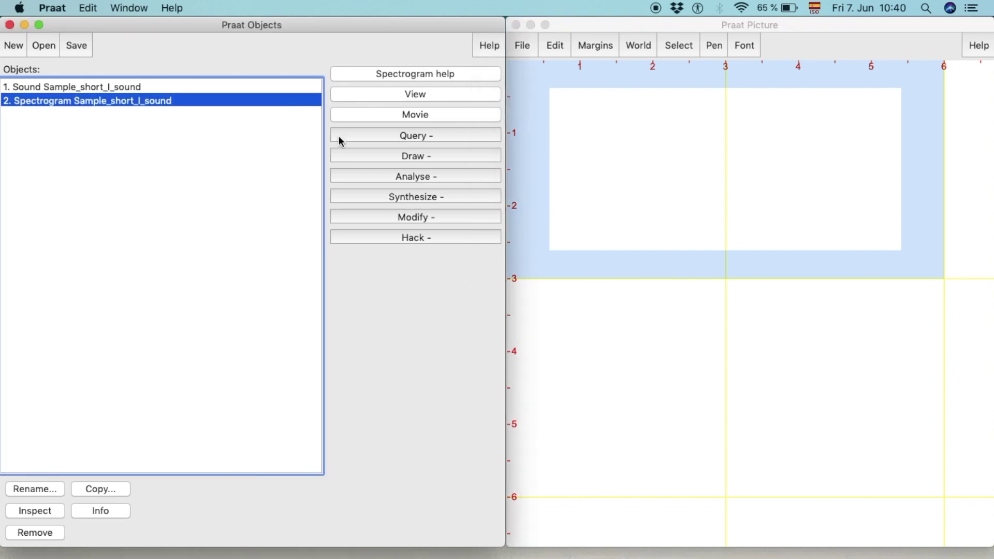
click(375, 160)
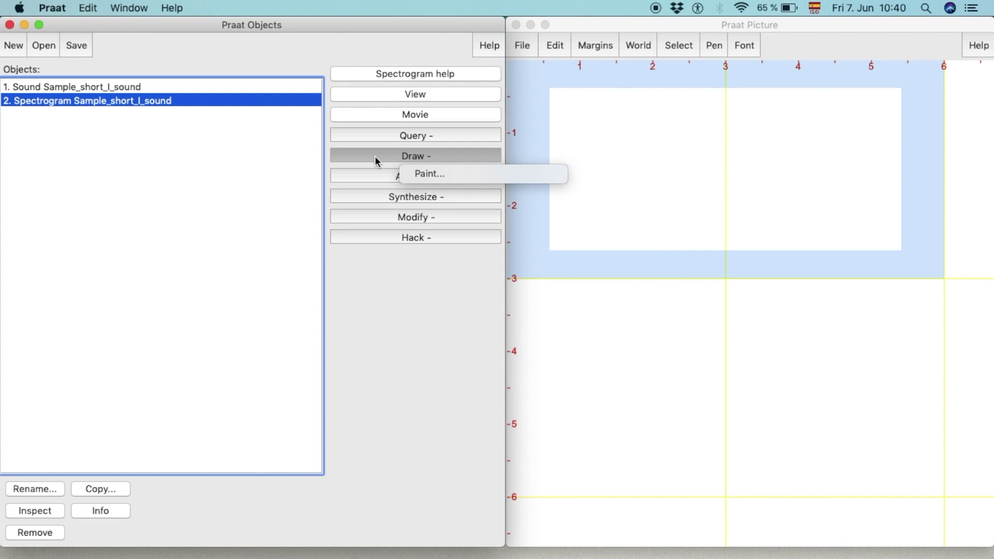
click(414, 172)
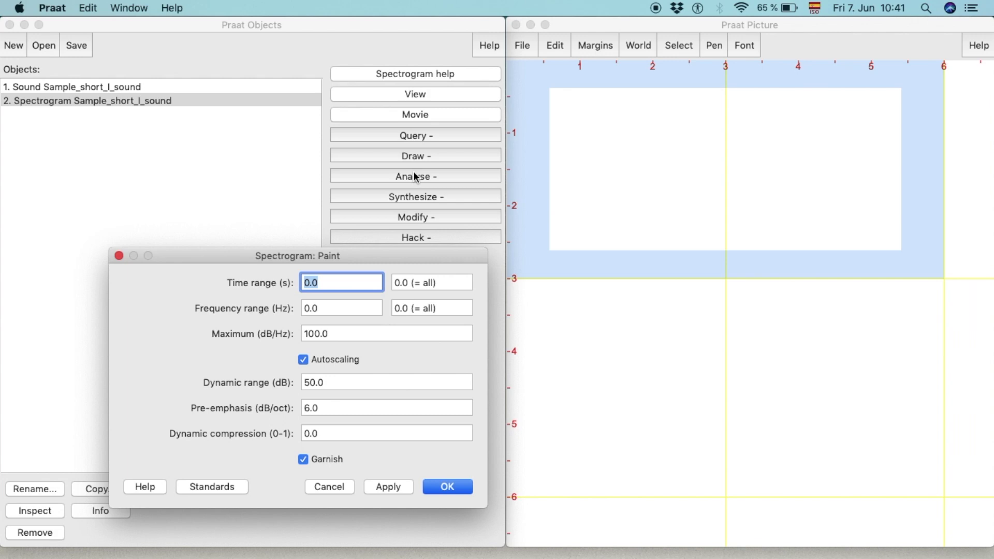
click(455, 491)
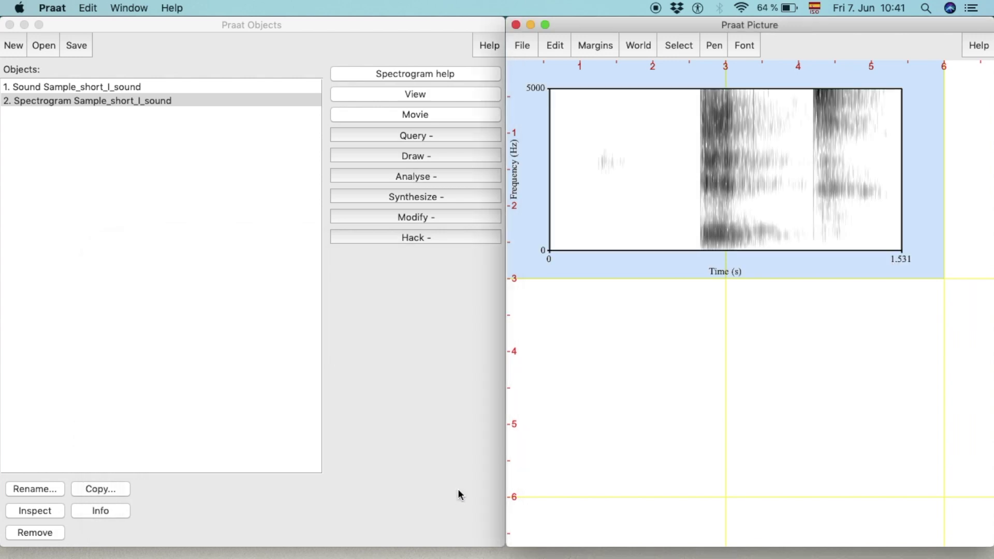
- Add the title 'Sample word "It"' above the spectrogram picture
click(605, 49)
click(608, 112)
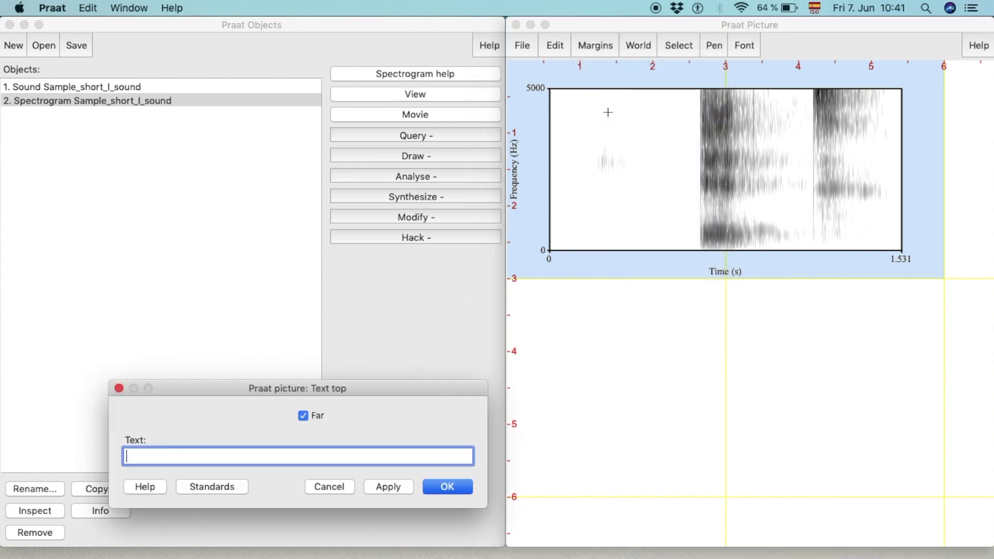
text(Sample )
text("It)
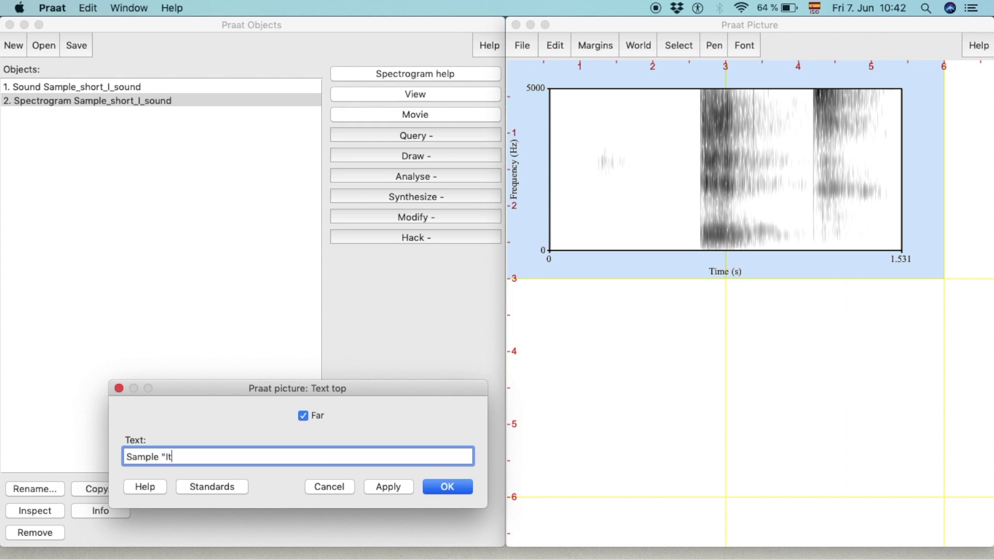
text(")
text(word)
click(455, 488)
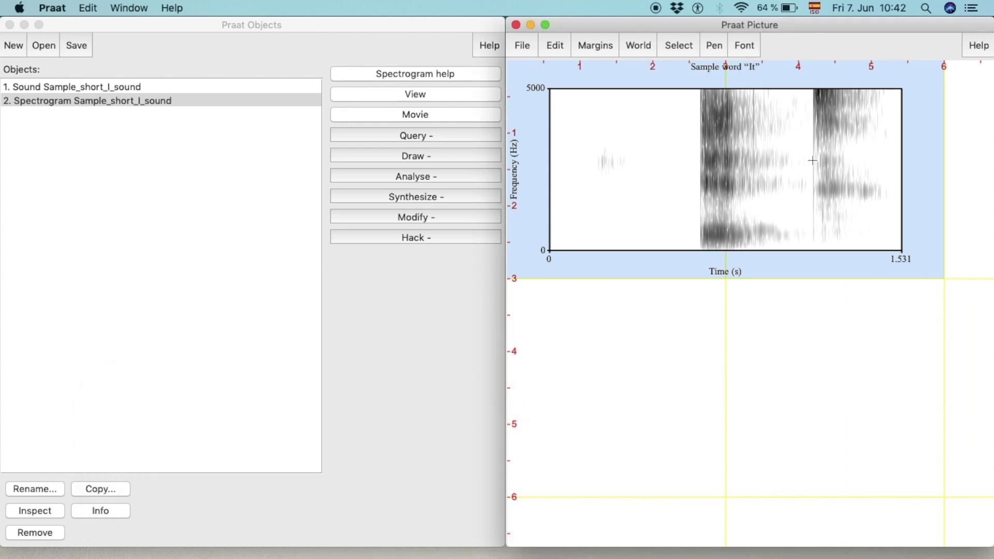
- Save the picture as a PDF file on the Desktop
click(529, 47)
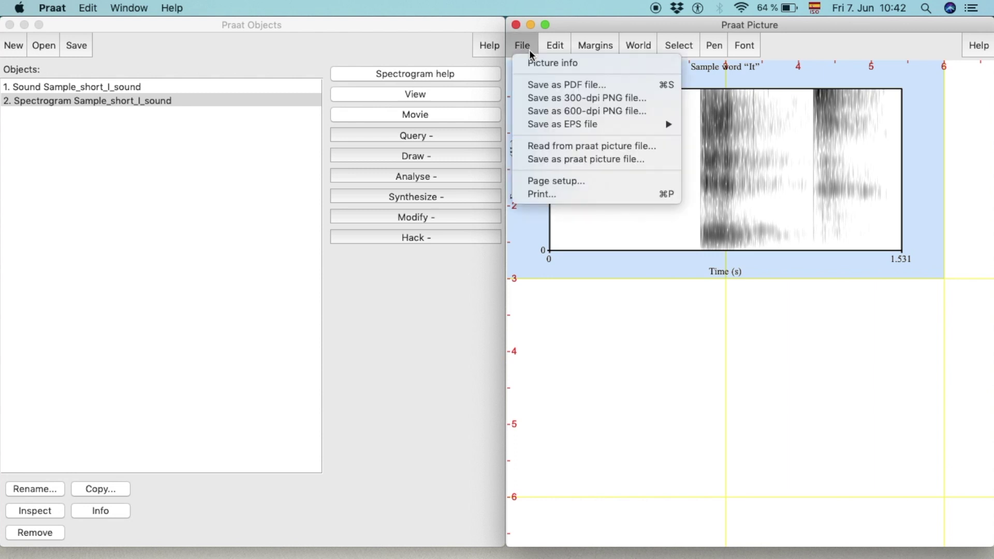
click(552, 84)
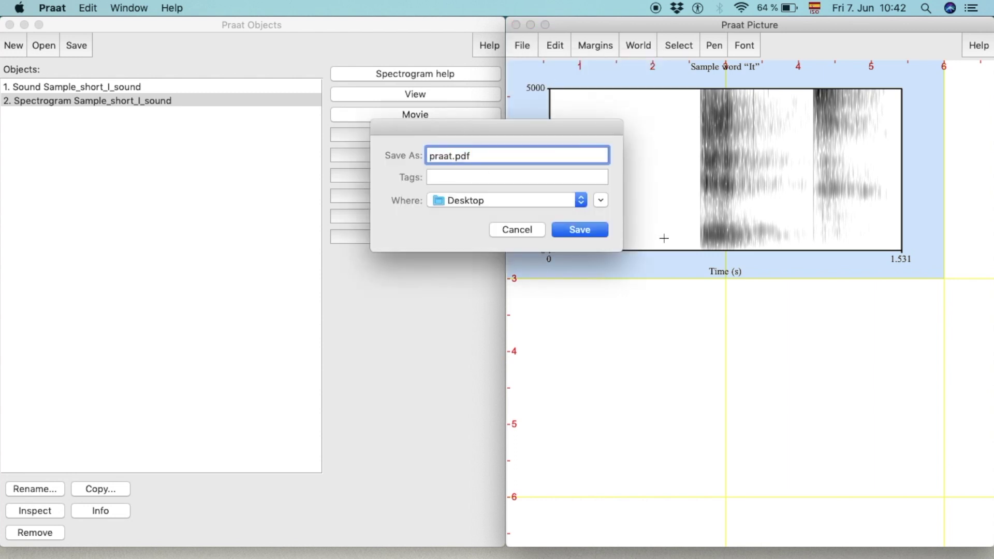
text(Sample word "It")
click(596, 232)
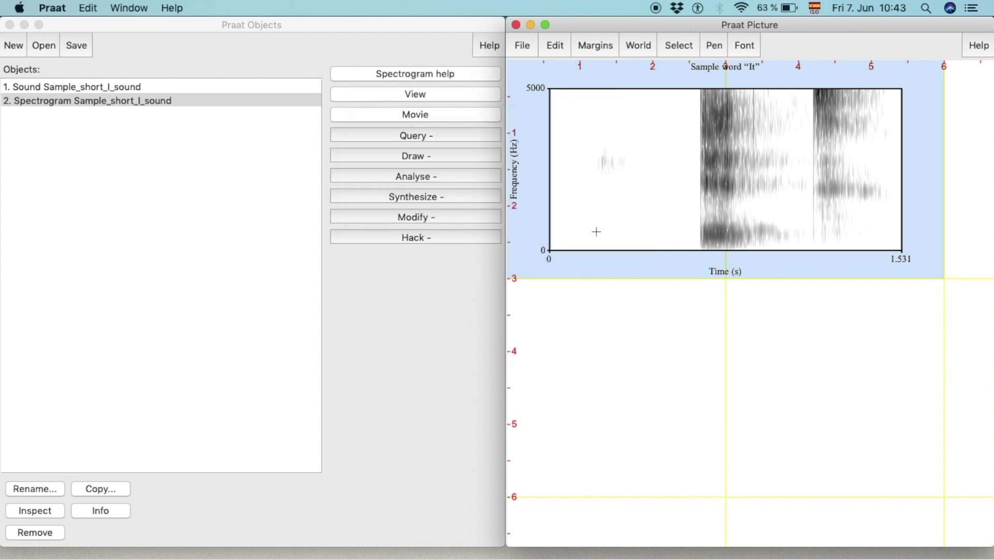
- Compute a Pitch object from Sample_short_I_sound using the default To Pitch settings
click(159, 86)
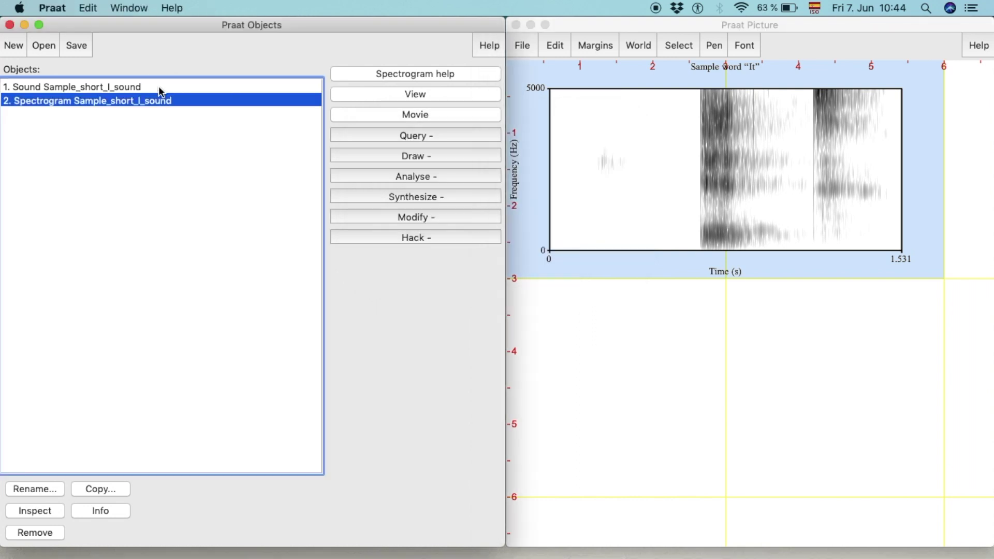
click(159, 86)
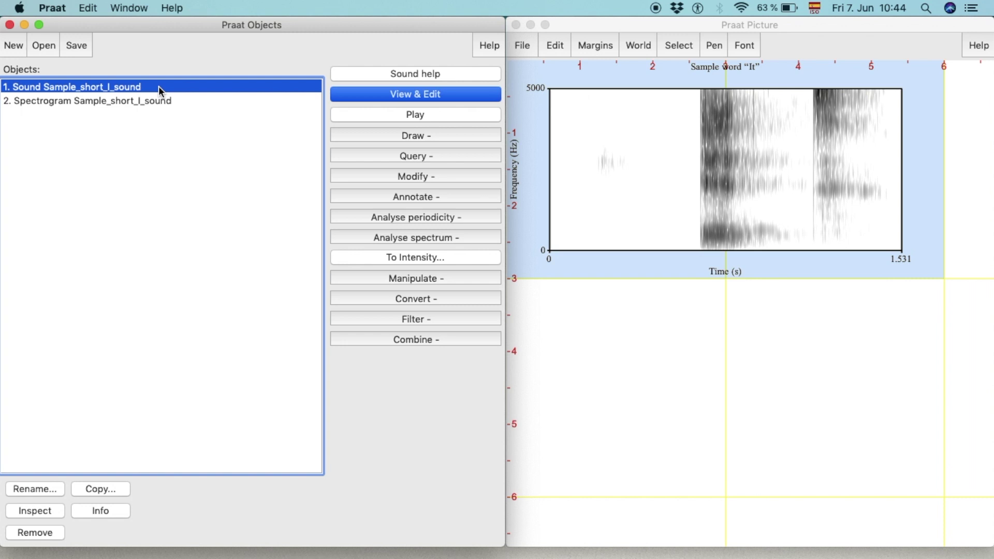
click(417, 217)
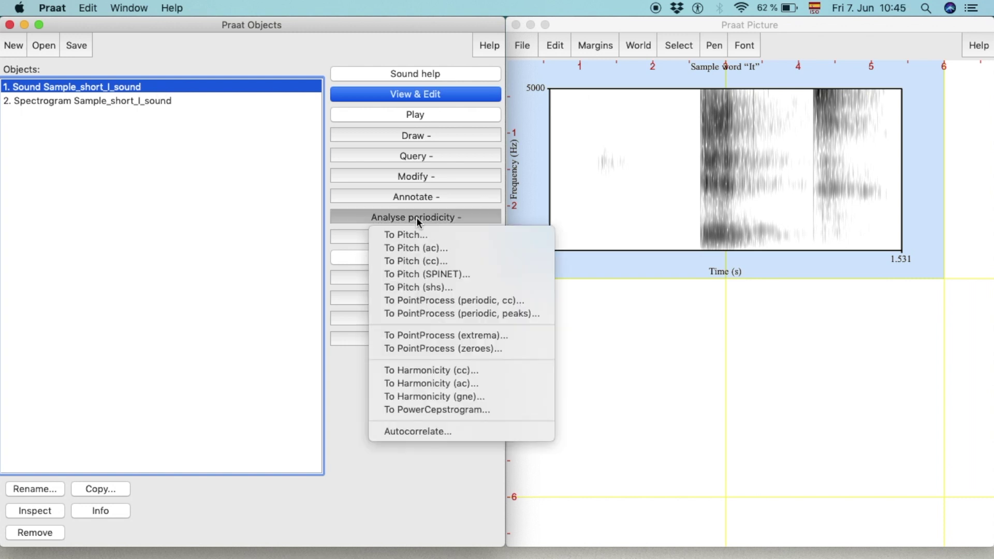
click(418, 231)
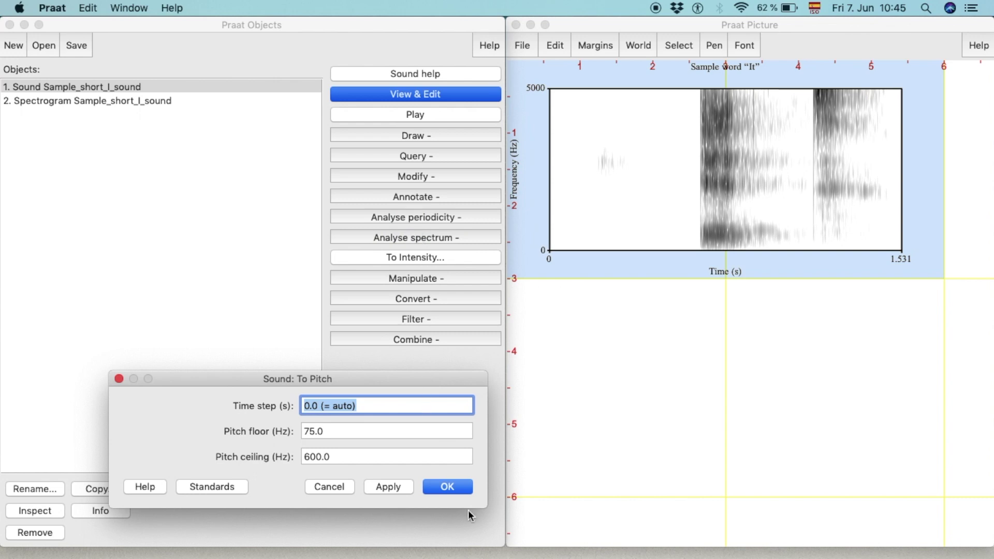
click(469, 492)
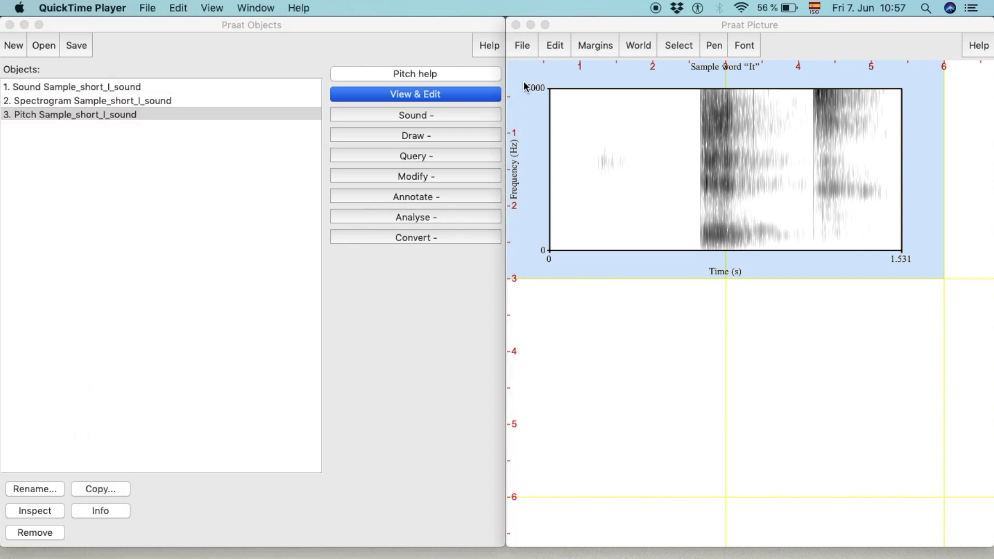
- Reselect the top drawing area and set the pen colour to blue
click(528, 87)
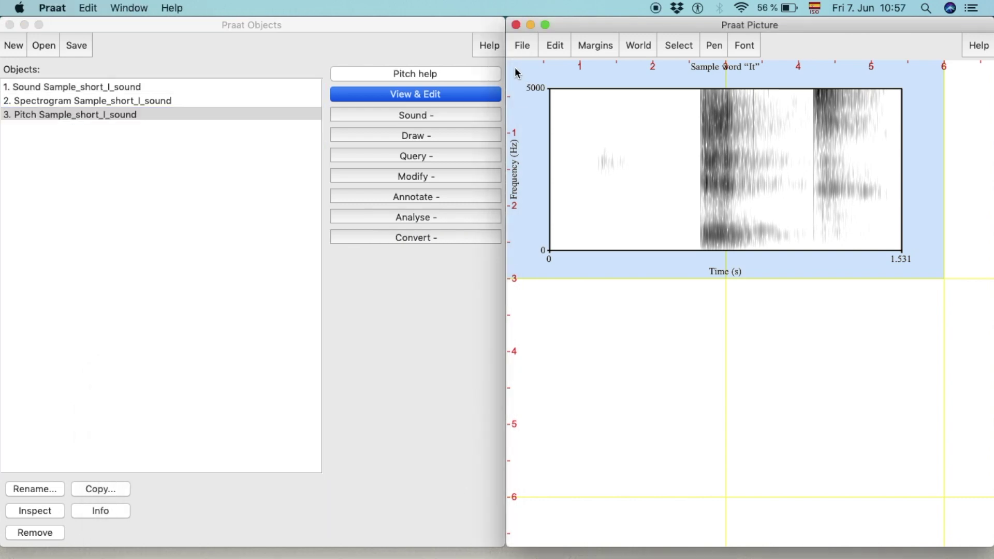
drag(516, 72, 924, 258)
click(714, 44)
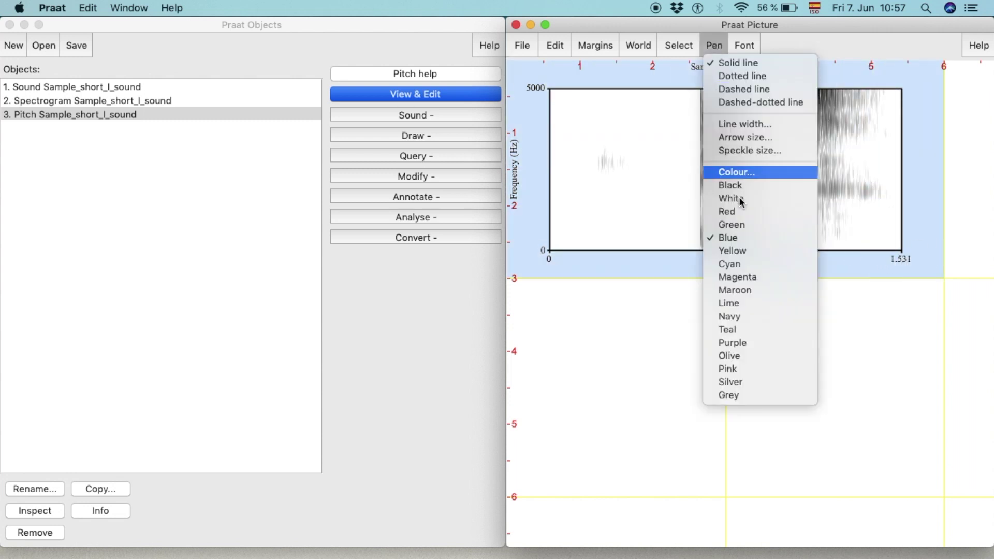
click(743, 240)
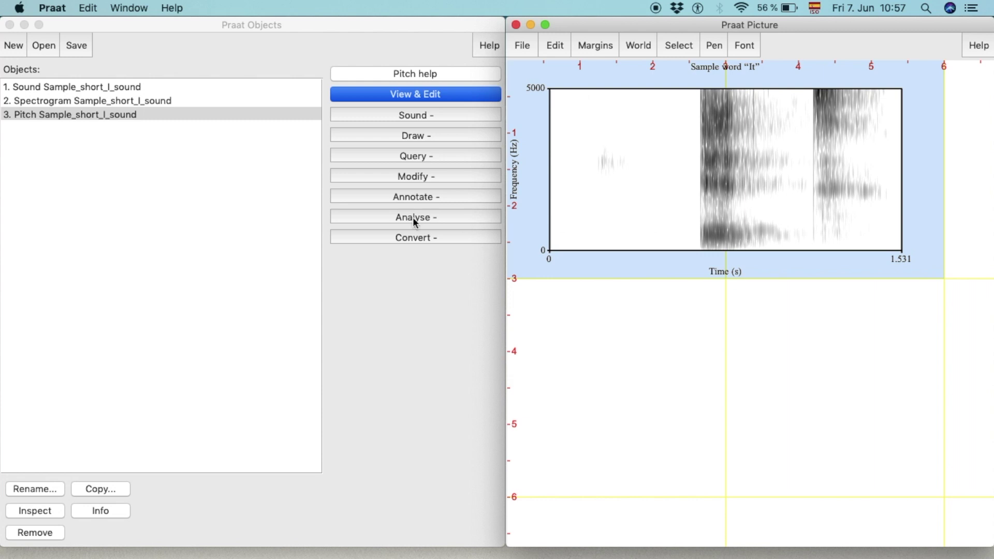
- Draw the Pitch contour over the spectrogram with Garnish turned off
click(214, 116)
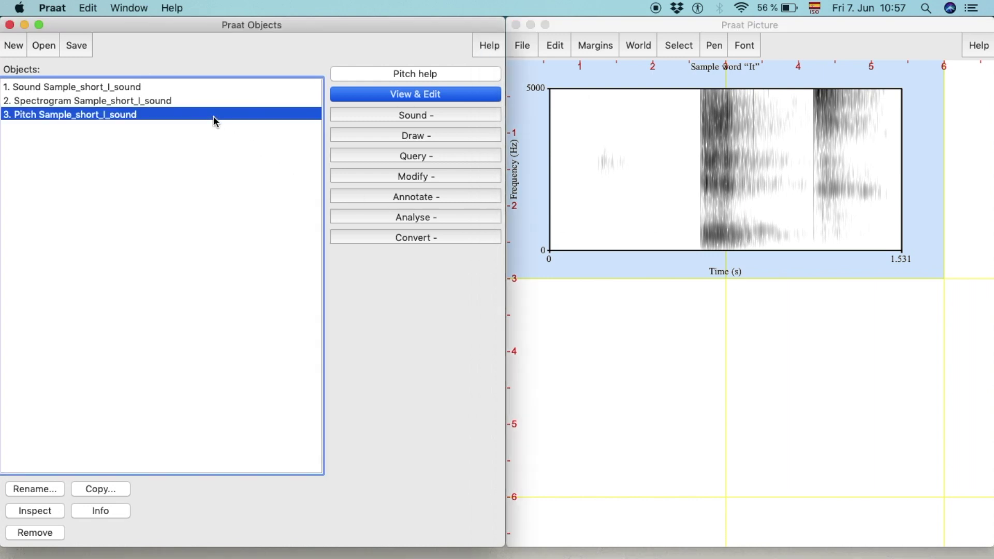
click(342, 135)
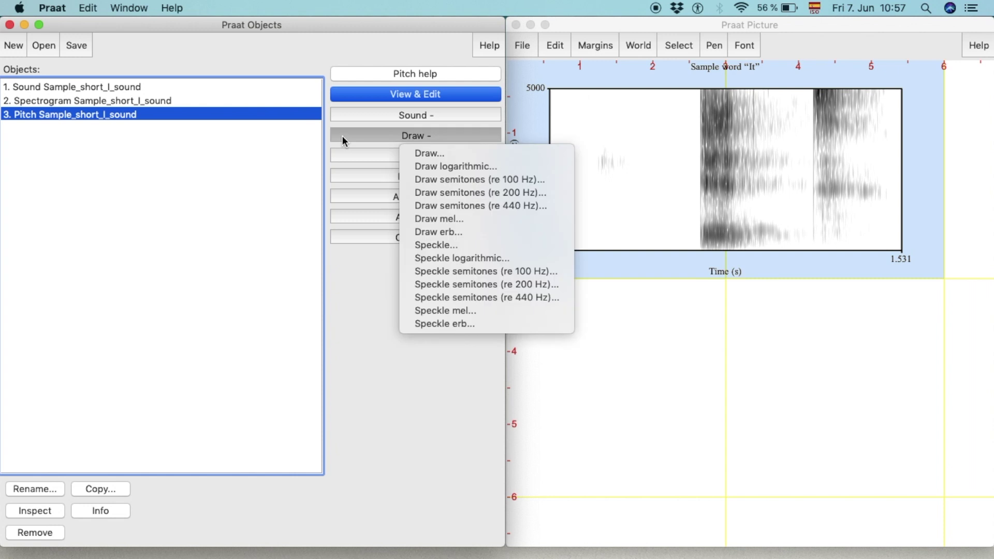
click(433, 154)
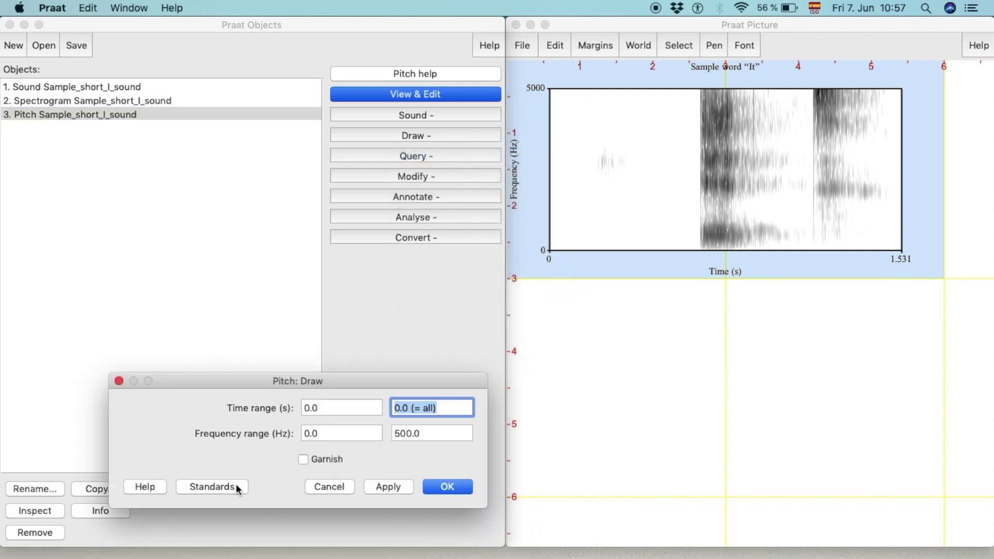
click(304, 460)
click(303, 459)
click(434, 487)
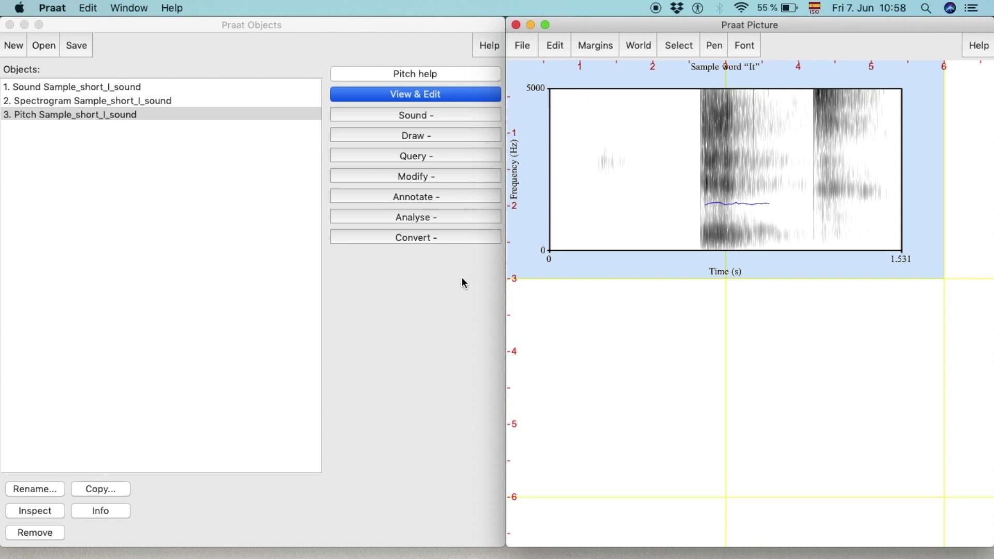
- Set the pen to yellow and draw the Sample_short_I_sound waveform over the picture
click(714, 46)
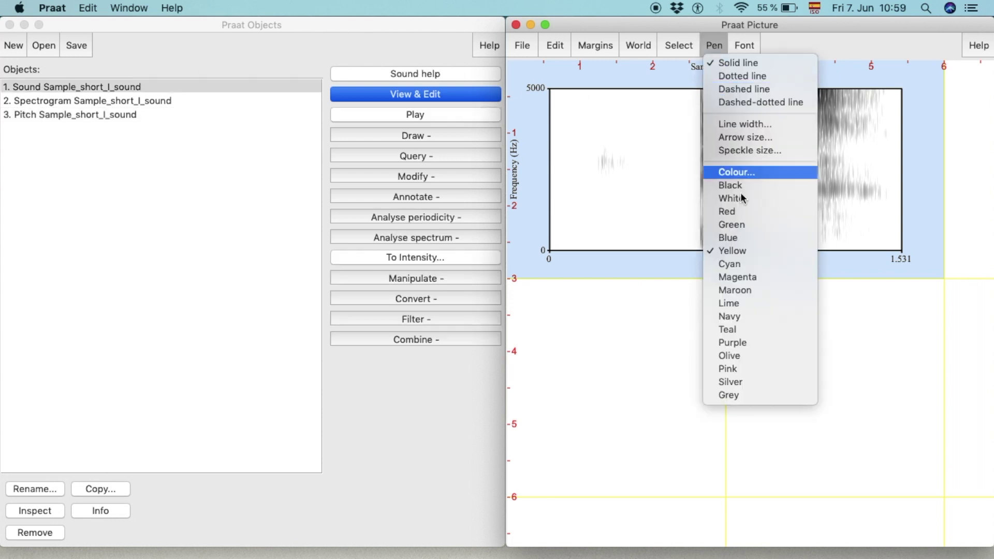
click(746, 252)
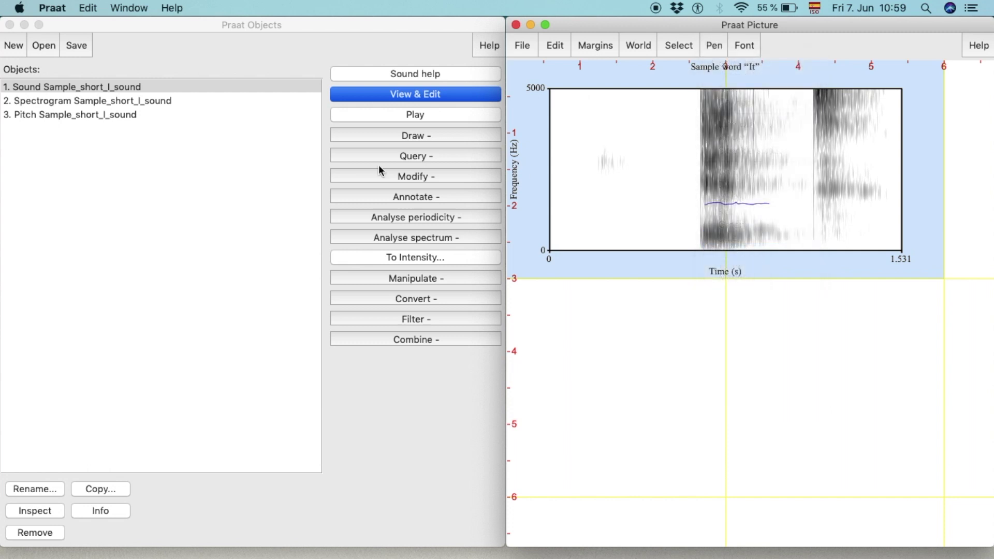
click(177, 88)
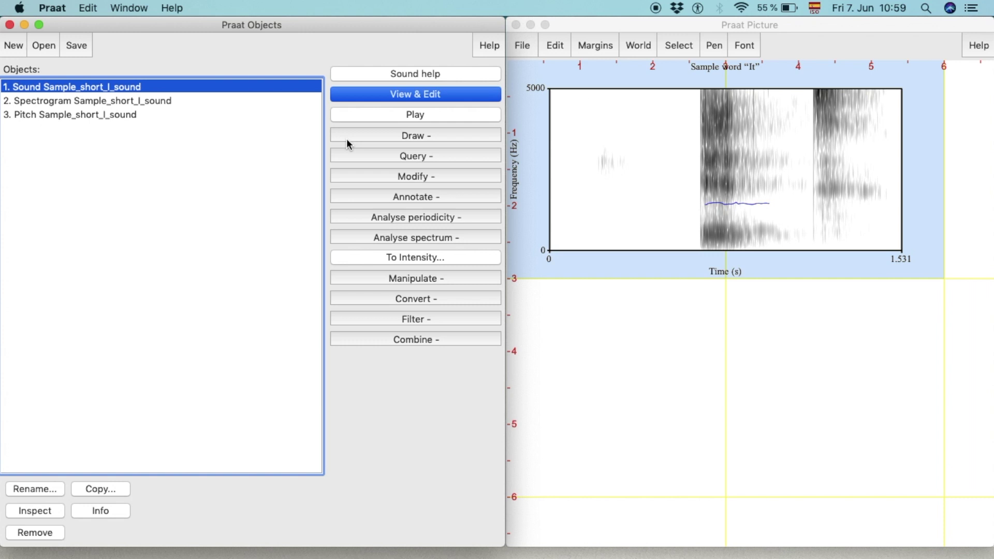
click(440, 136)
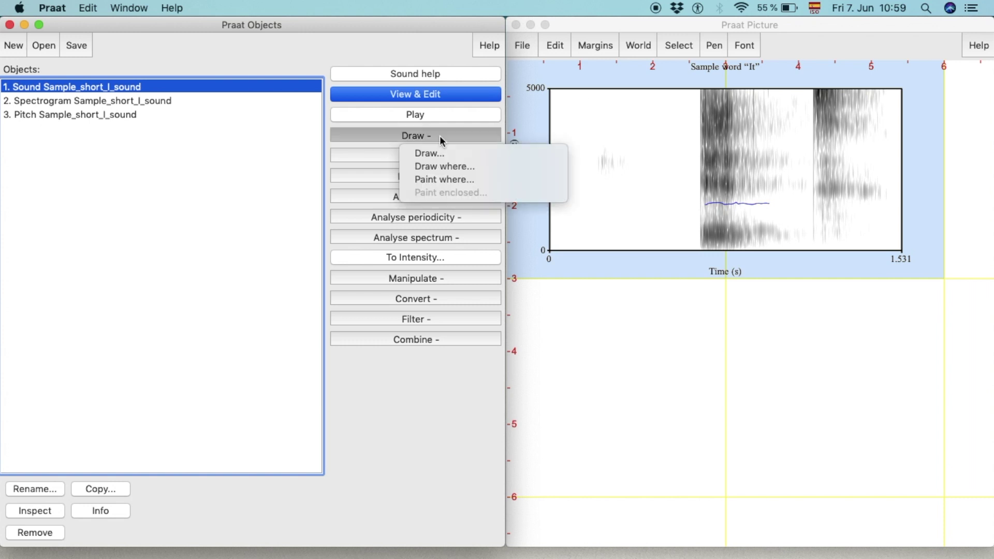
click(437, 154)
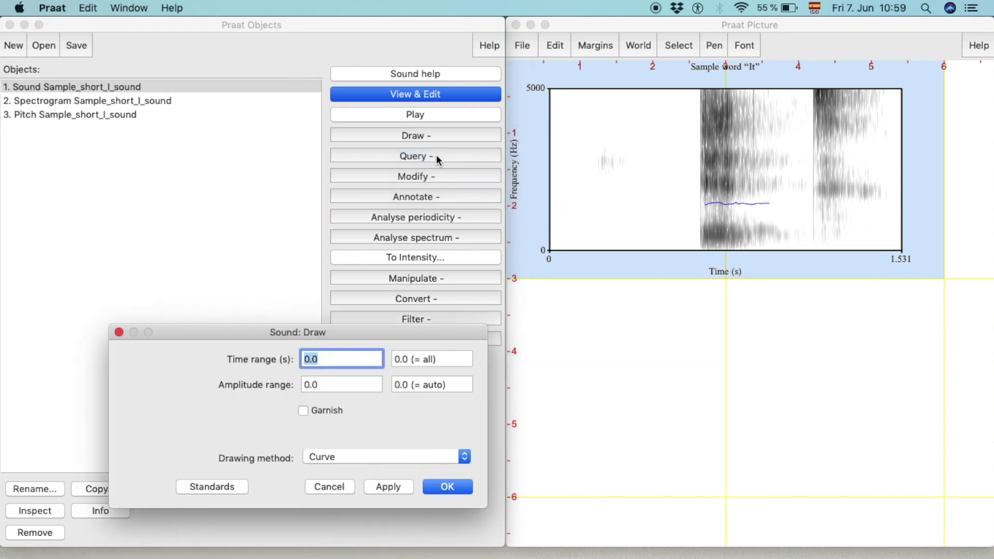
click(435, 487)
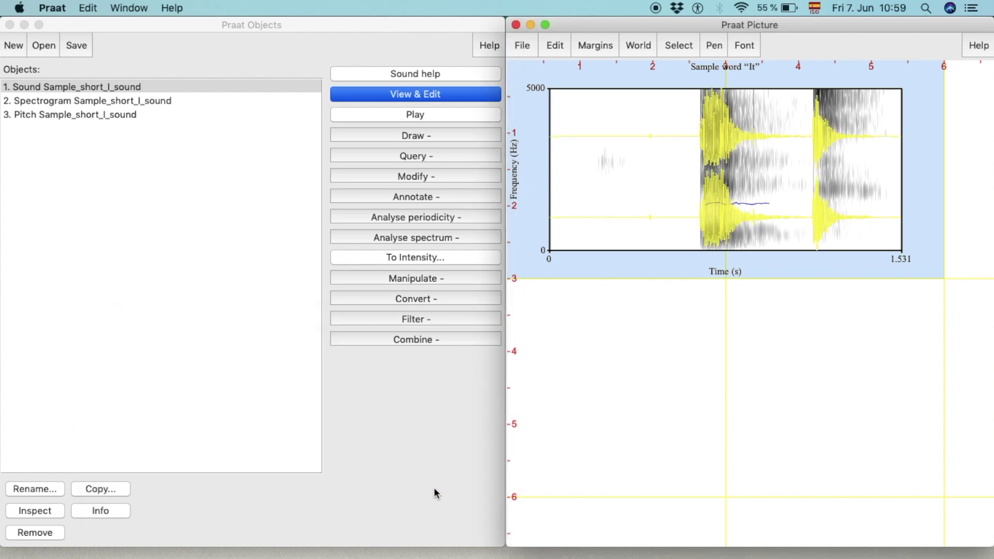
- Run To Formant (burg) on the sound with maximum number of formants set to 4
click(273, 87)
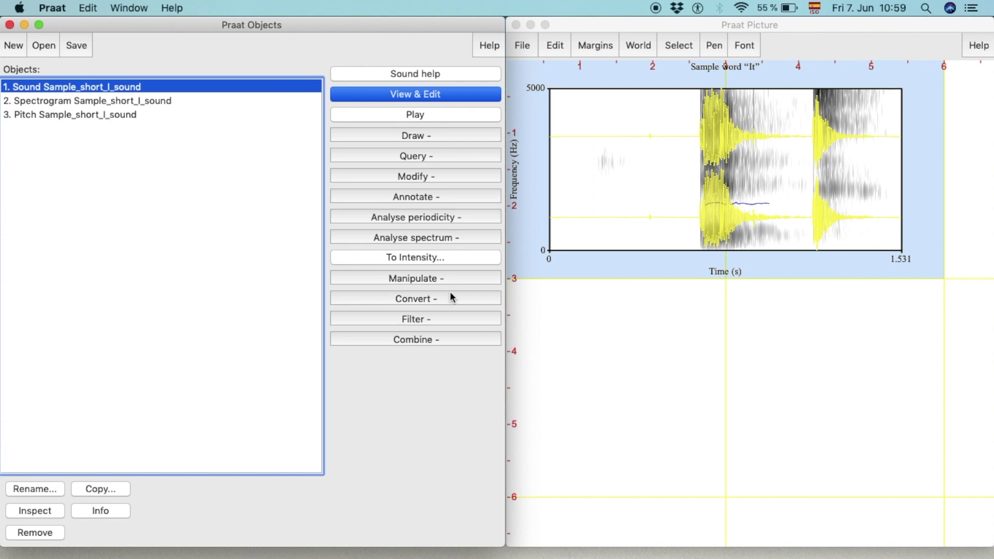
click(470, 237)
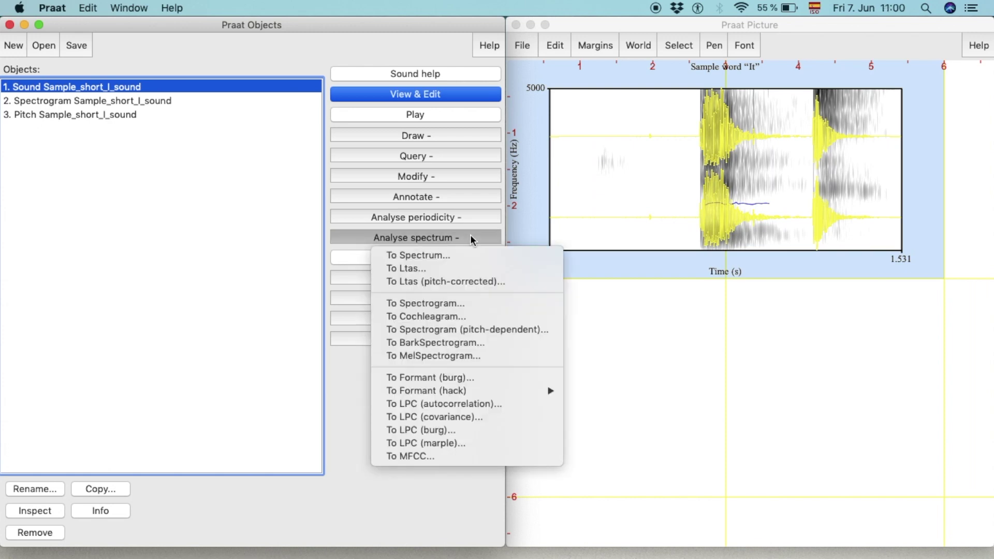
click(480, 380)
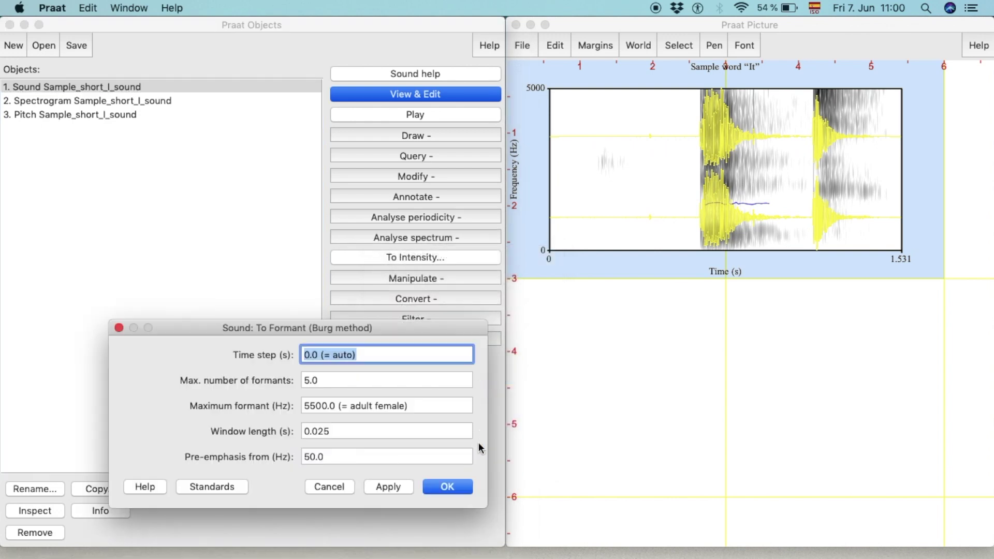
click(311, 379)
key(BackSpace)
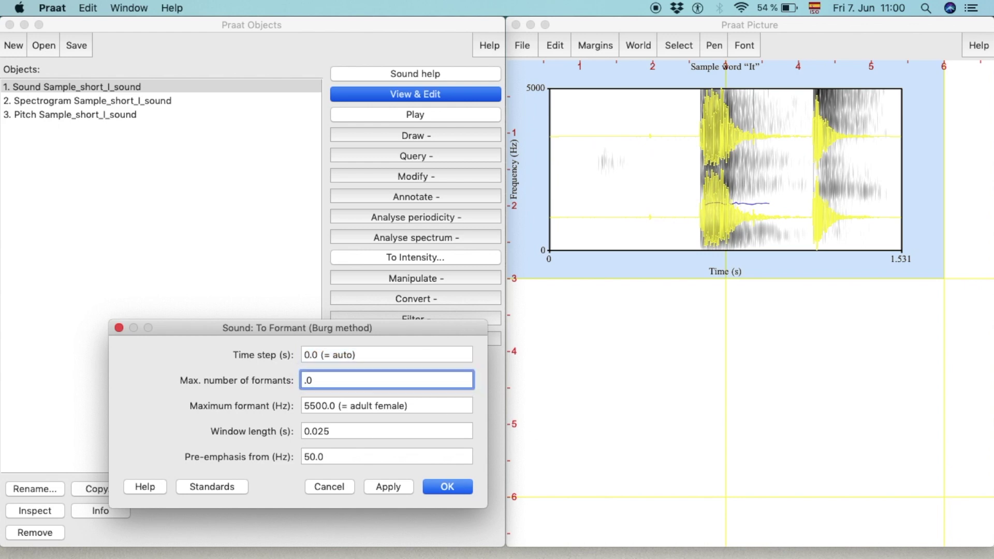
text(4)
click(448, 487)
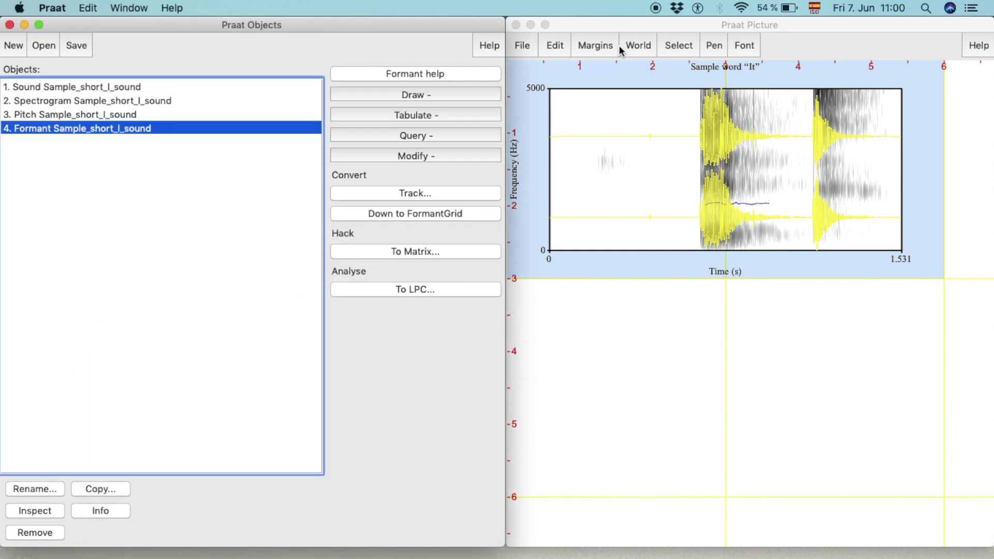
- Undo the yellow waveform drawing and switch the pen colour to red
click(558, 45)
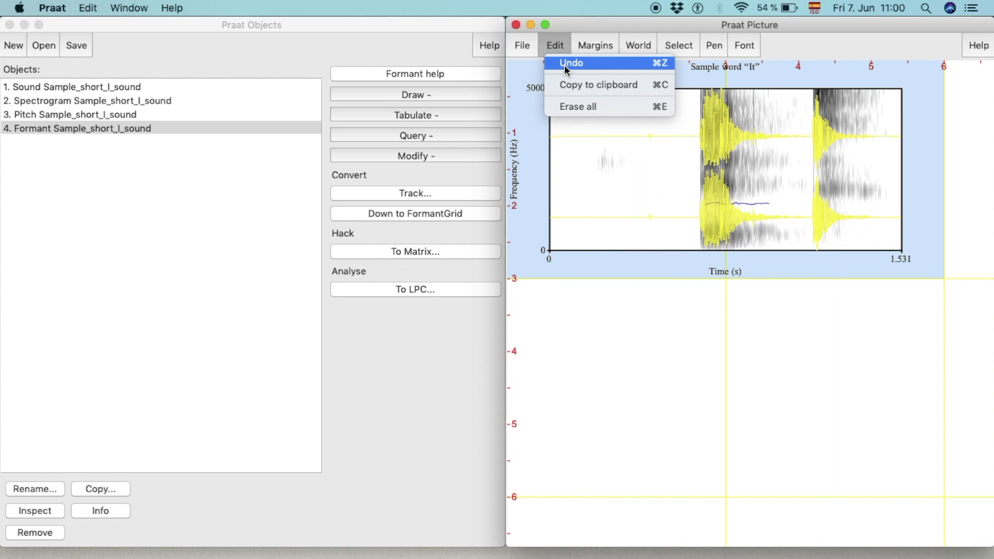
click(565, 64)
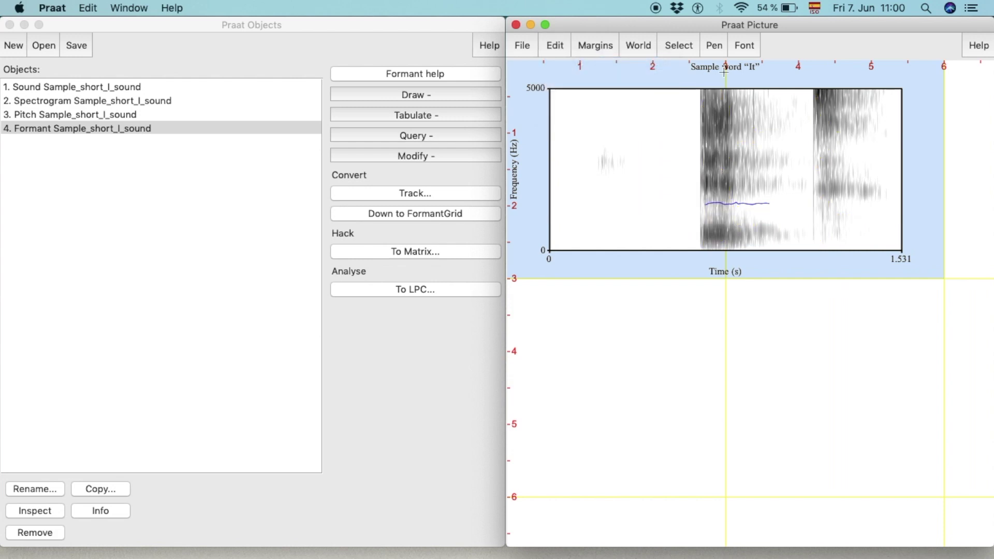
click(718, 45)
click(731, 214)
- Draw the Formant object as speckles over the spectrogram
click(304, 132)
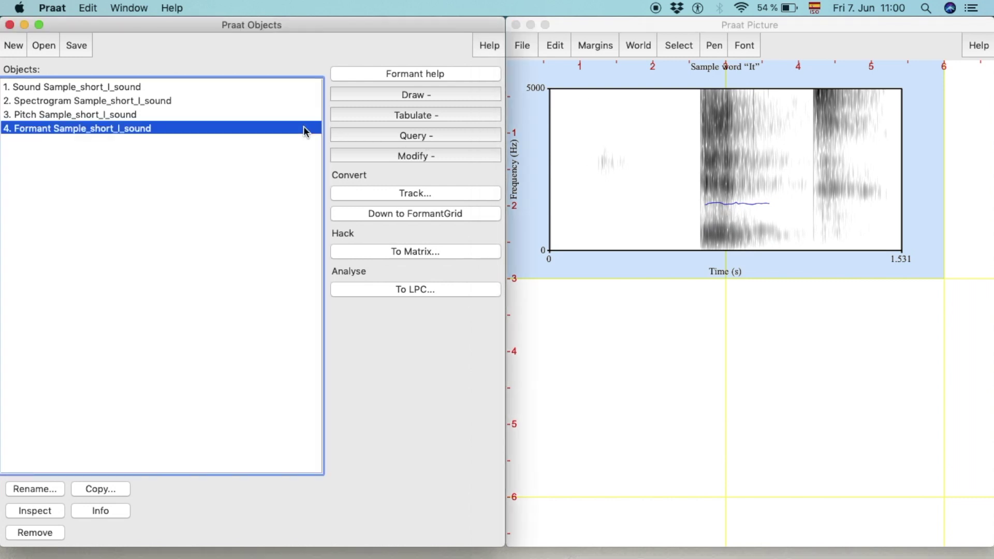
click(430, 95)
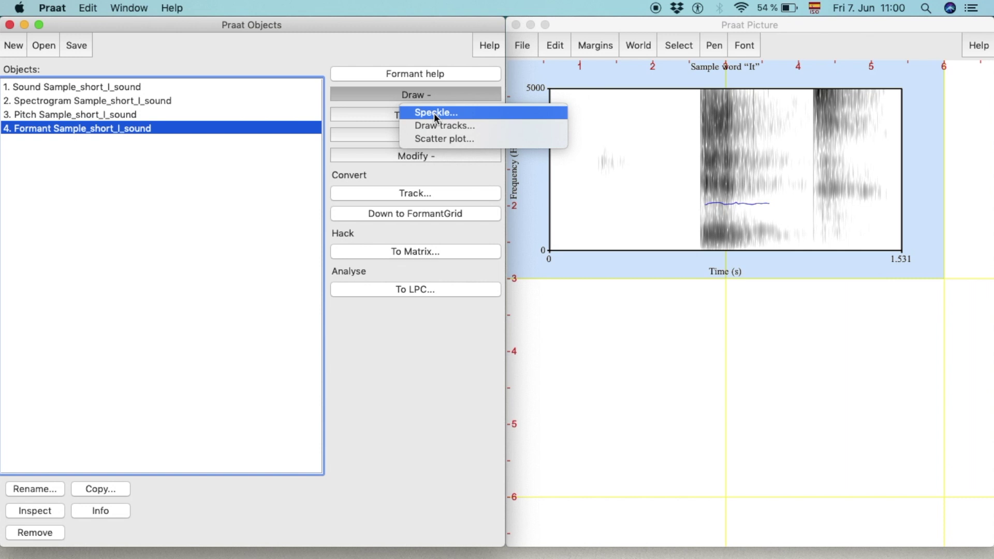
click(435, 113)
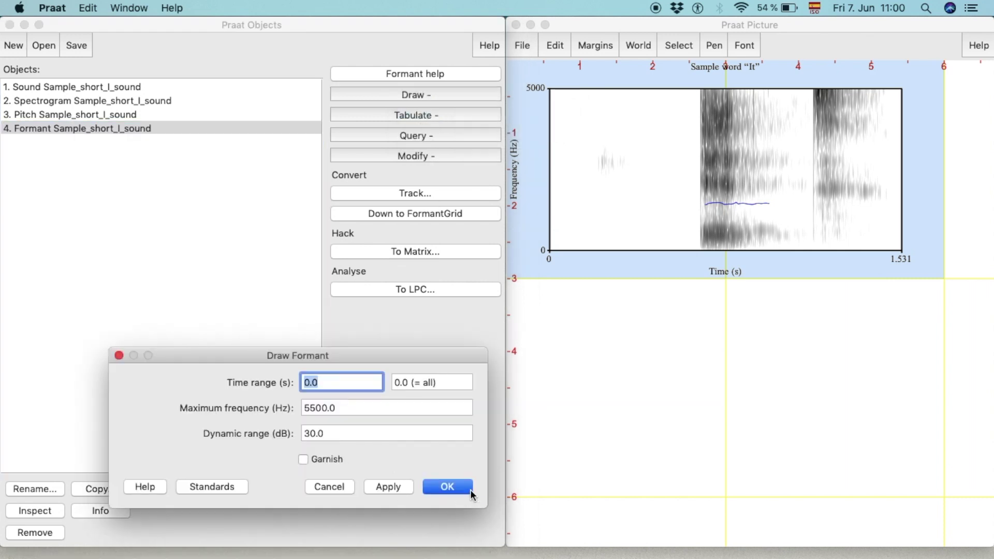
click(448, 487)
scroll(567, 149, down, 5)
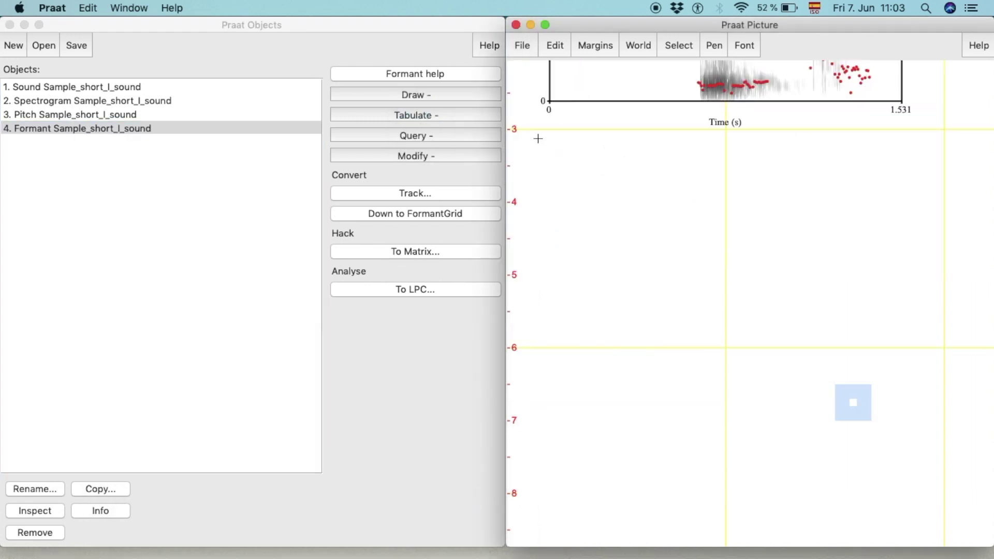
- Draw the formant scatter plot in a new lower viewport with vertical range 3000 to 500 Hz
mouse_move(532, 137)
mouse_down()
mouse_move(915, 491)
mouse_move(929, 521)
mouse_up()
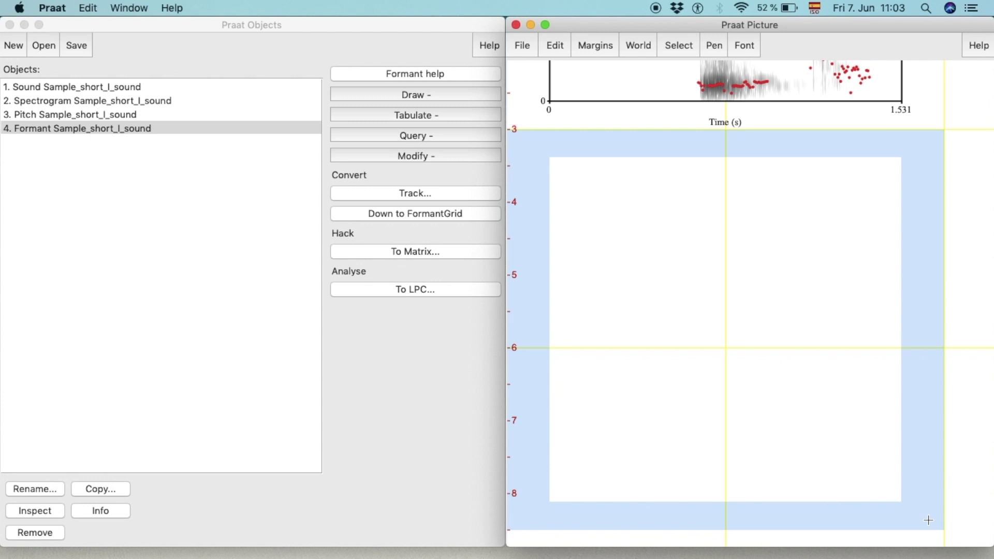
click(395, 98)
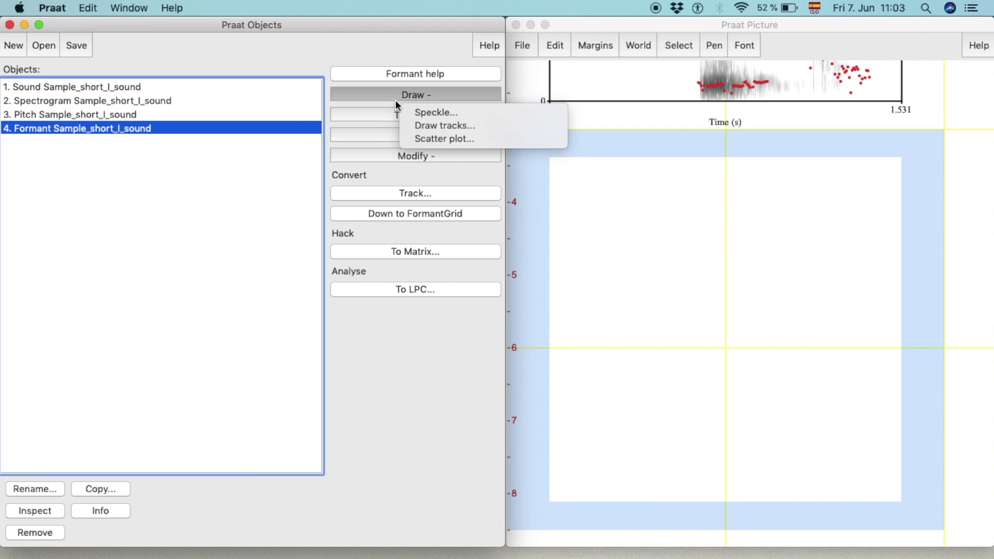
click(411, 139)
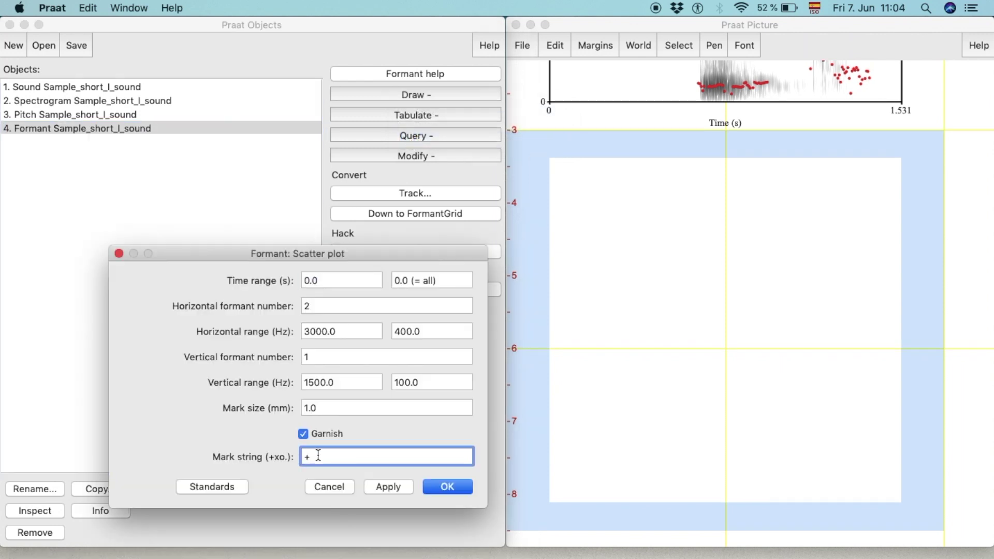
click(397, 382)
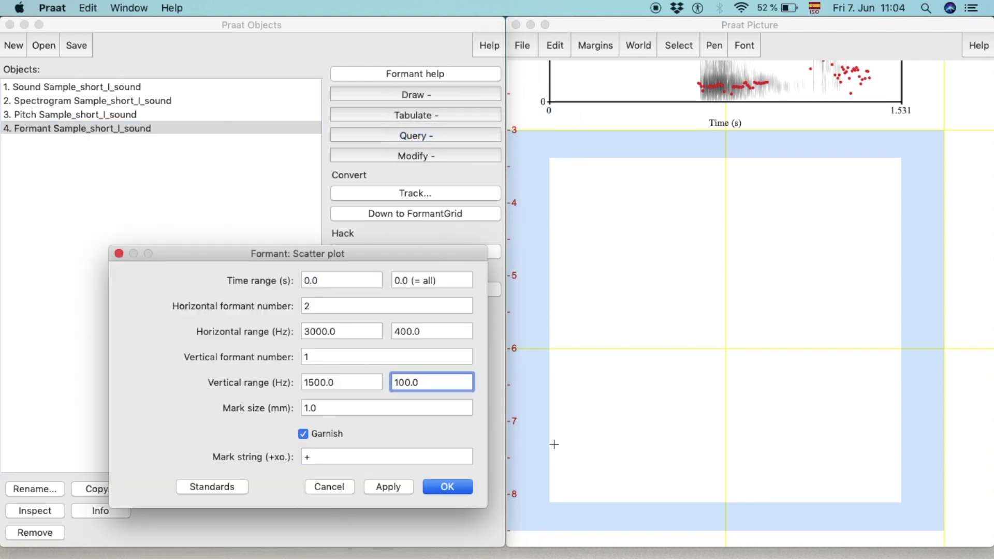
key(BackSpace)
text(5)
click(310, 382)
key(BackSpace)
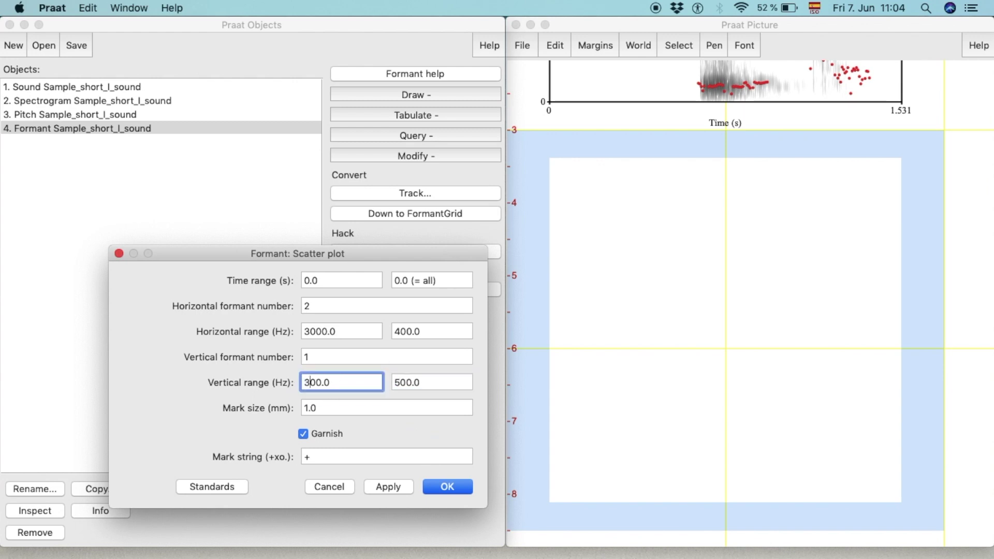
text(3)
click(452, 486)
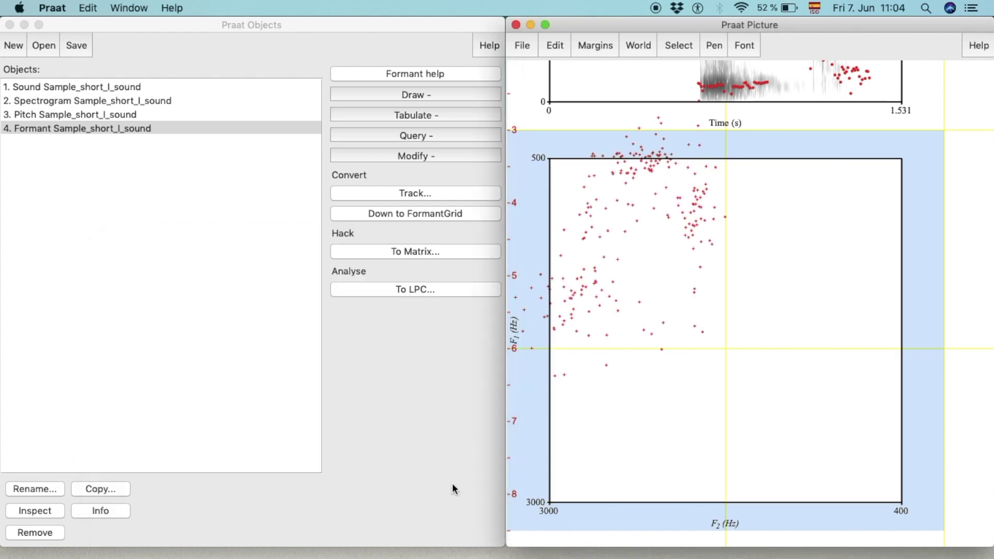
scroll(927, 256, up, 5)
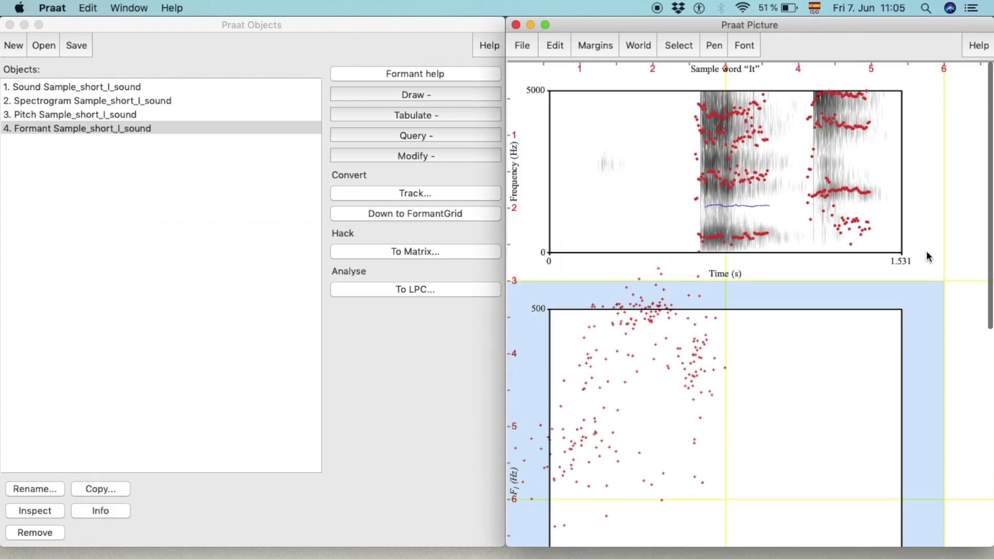
- Open the Praat Picture File menu to reach the options for saving the picture
click(526, 45)
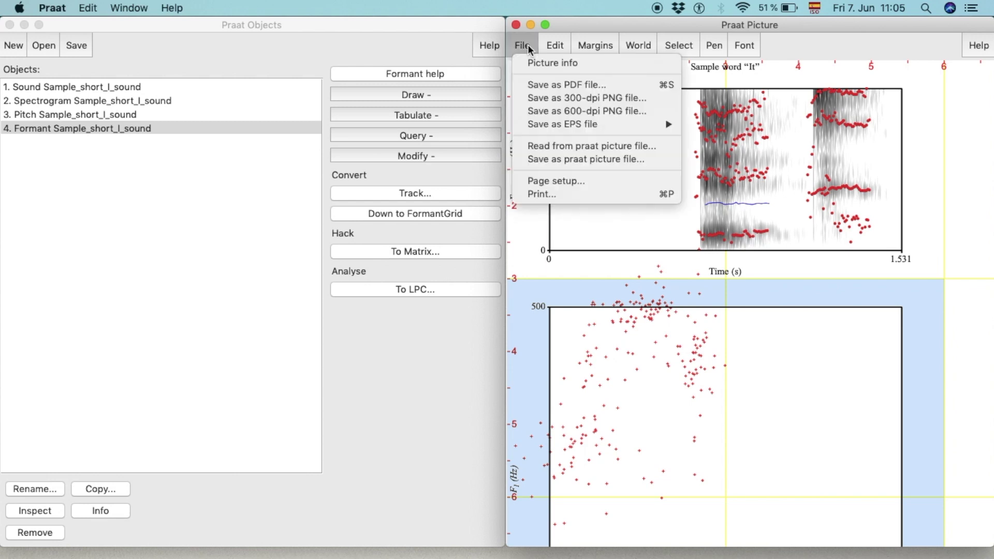